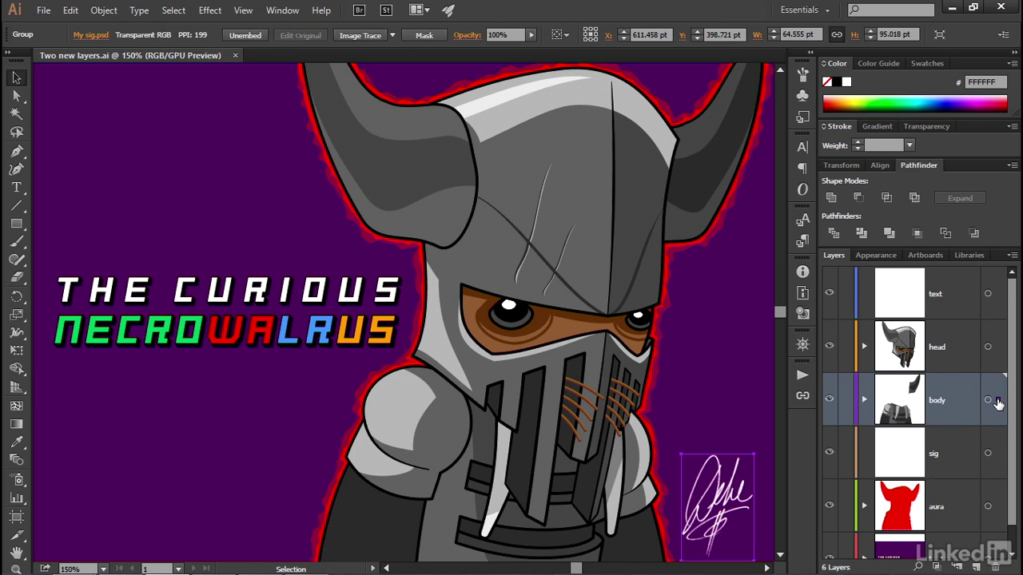
Step: Move the selected signature from the body layer to the sig layer
{"action": "left_click_drag", "start_coordinate": [998, 403], "coordinate": [1001, 456]}
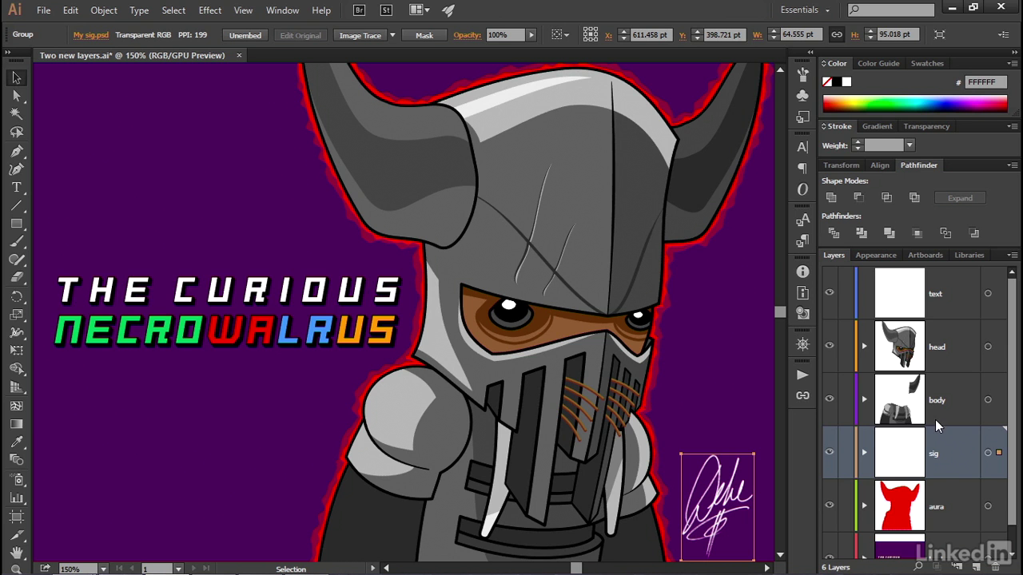
Step: Try moving the right-hand horn to the head layer, and check the result by hiding and showing the head and body layers
{"action": "left_click", "coordinate": [675, 245]}
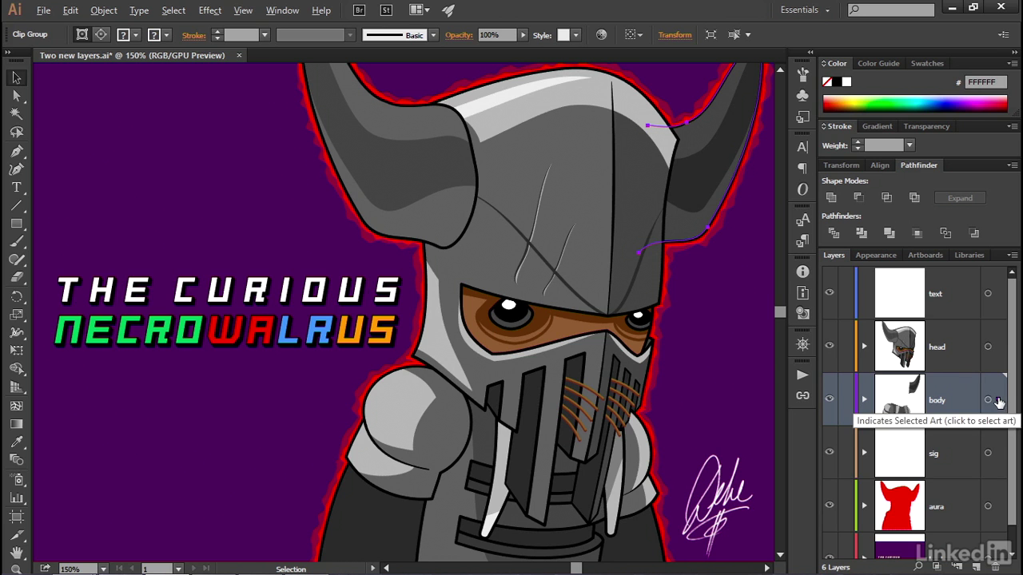
{"action": "left_click_drag", "start_coordinate": [998, 401], "coordinate": [998, 355]}
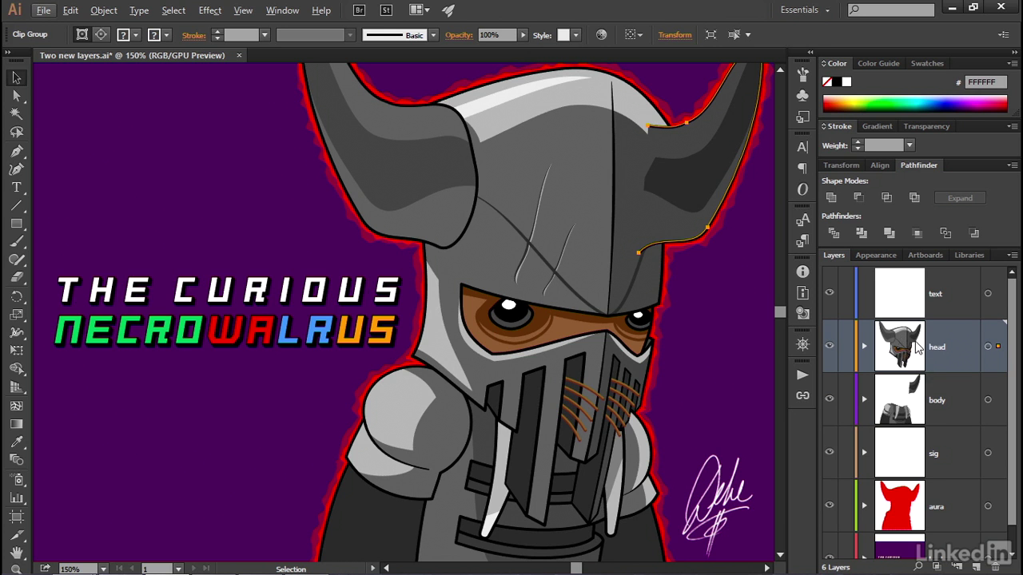
{"action": "left_click", "coordinate": [830, 348]}
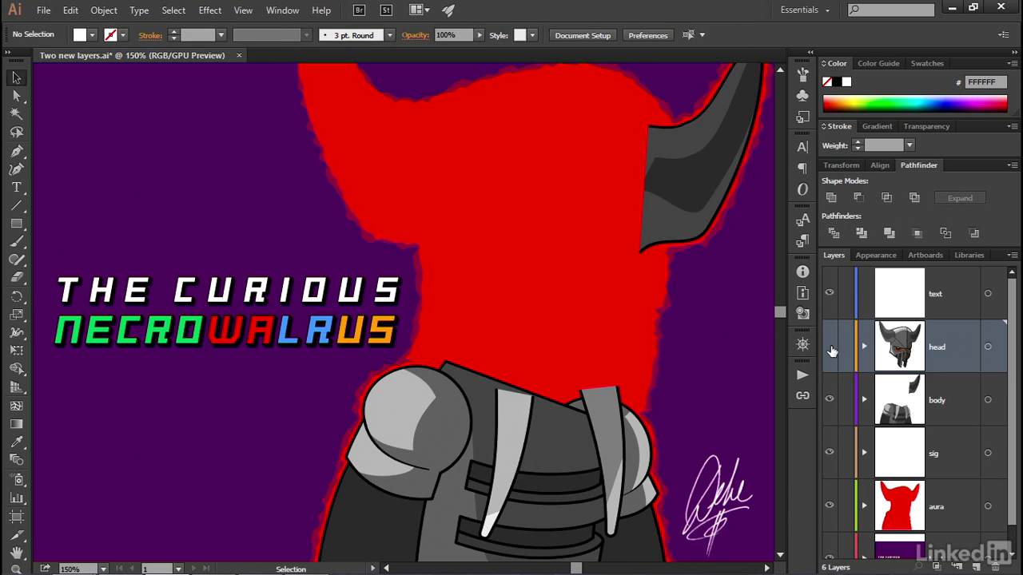
{"action": "left_click", "coordinate": [830, 348]}
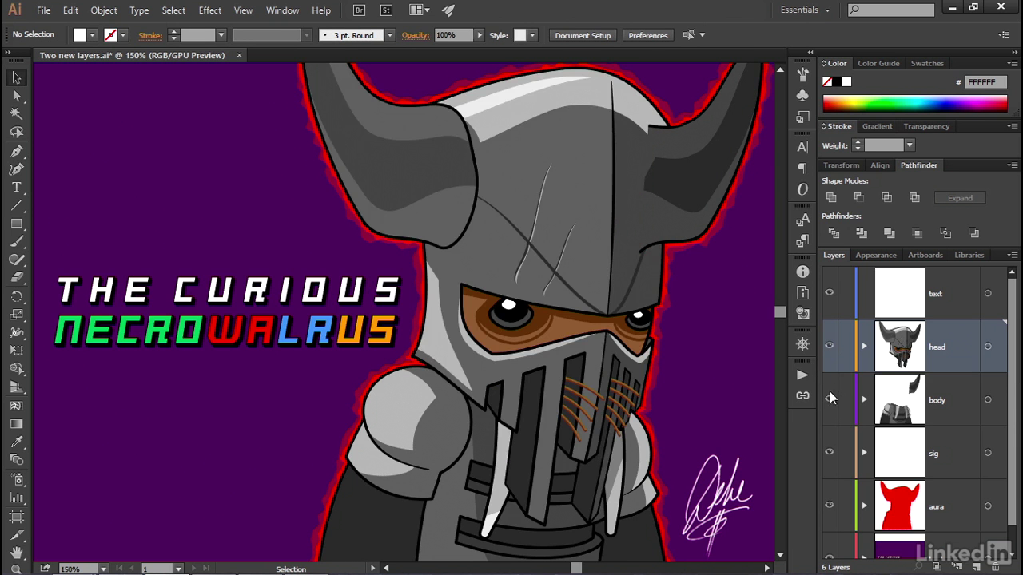
{"action": "left_click", "coordinate": [830, 399]}
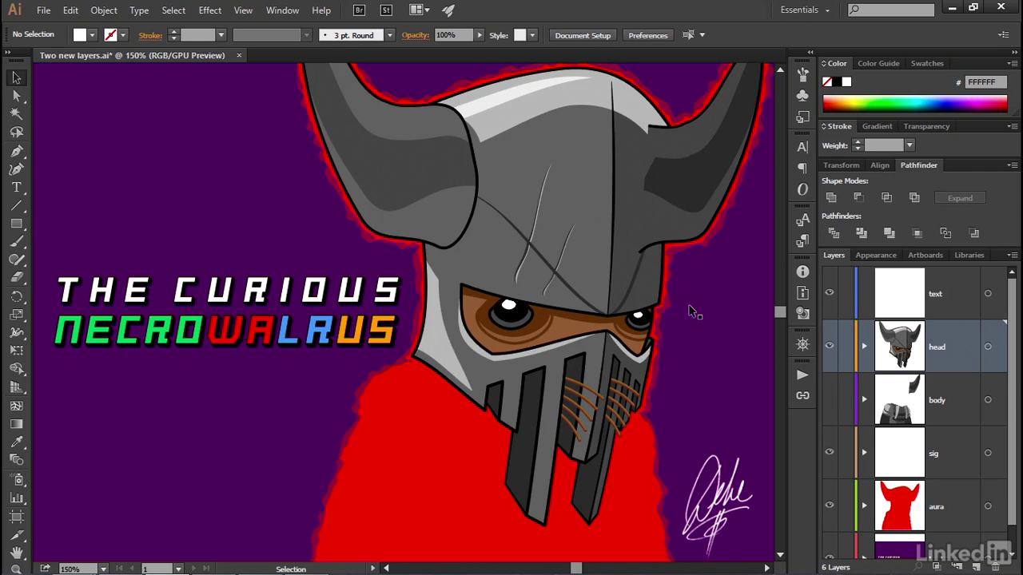
{"action": "left_click", "coordinate": [830, 404]}
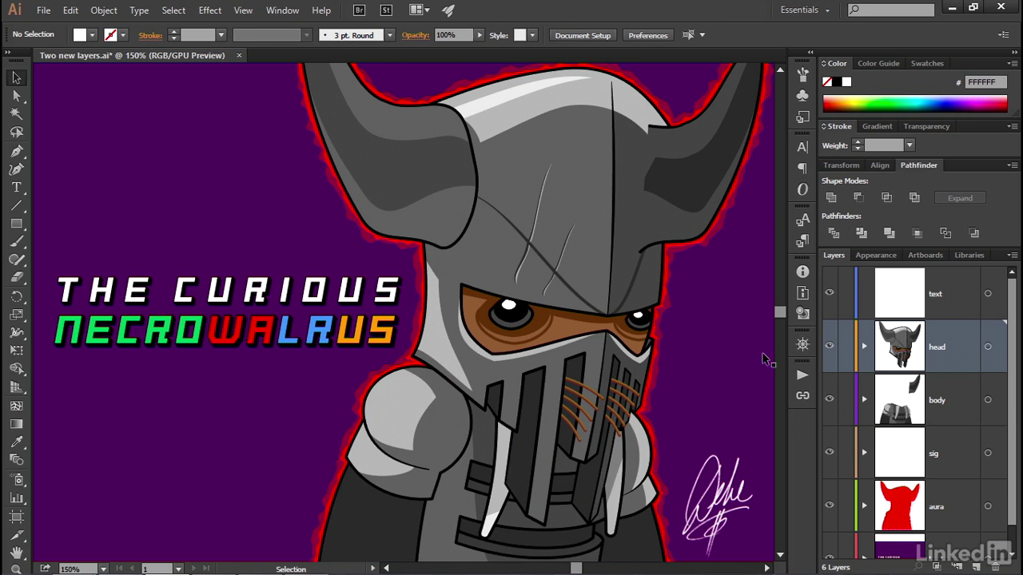
Step: Undo the right-hand horn's move to the head layer
{"action": "left_click", "coordinate": [690, 244]}
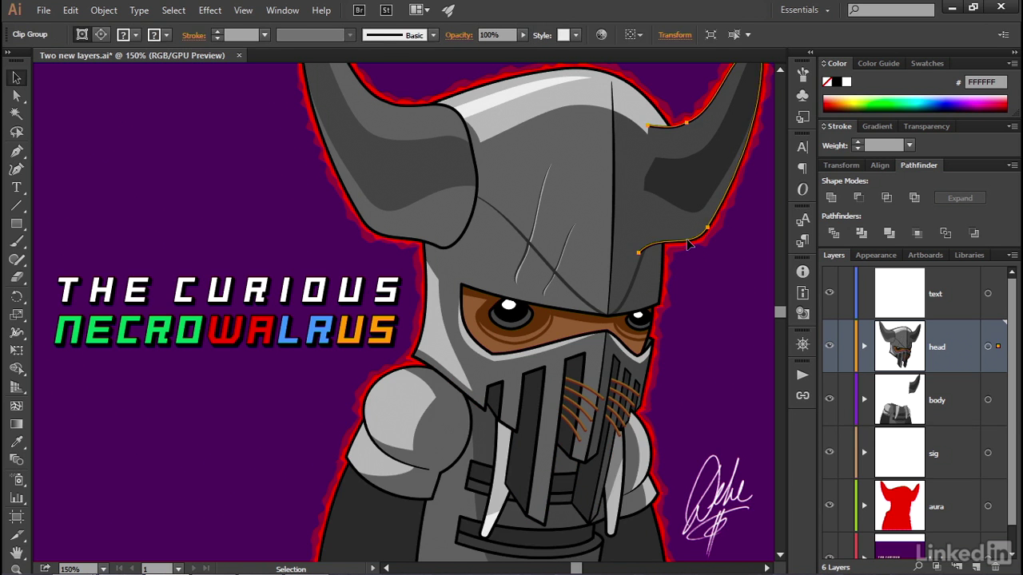
{"action": "key", "text": "ctrl+shift+a"}
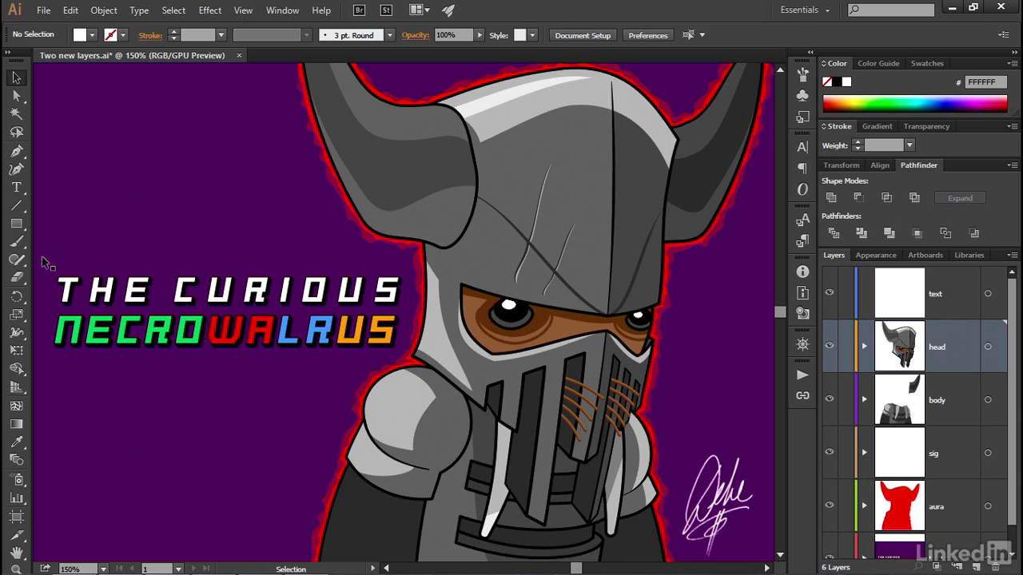
{"action": "left_click", "coordinate": [416, 352]}
{"action": "key", "text": "ctrl+z"}
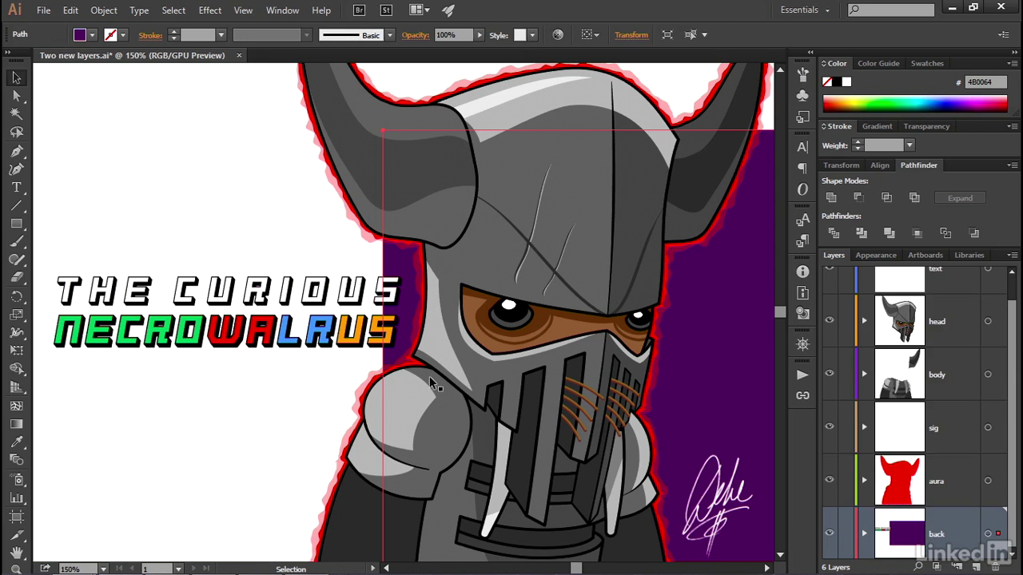
{"action": "key", "text": "ctrl+shift+z"}
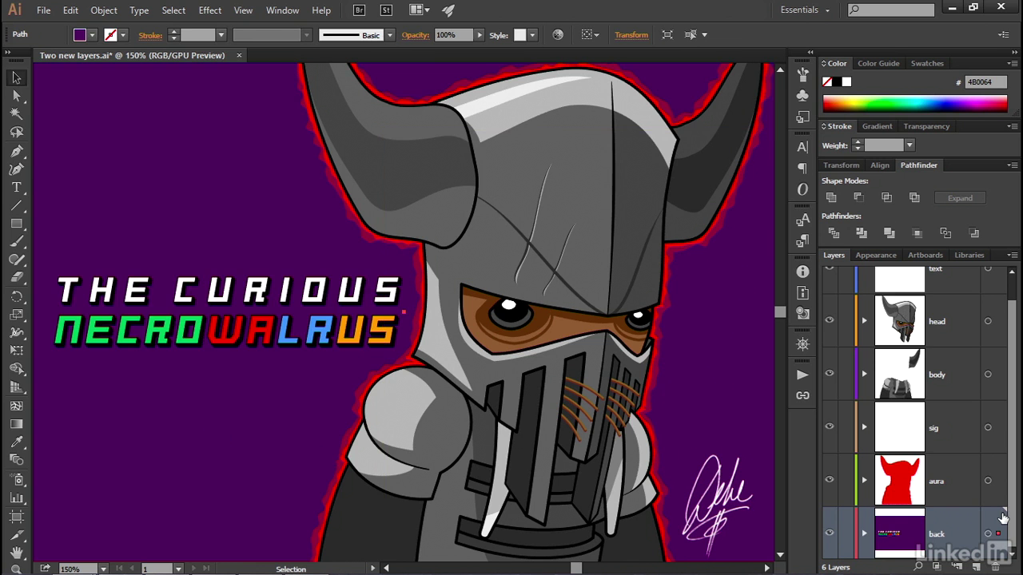
Step: Examine which artwork sits on the back, aura and sig layers by selecting each layer's contents with the whole artboard in view
{"action": "left_click", "coordinate": [999, 533]}
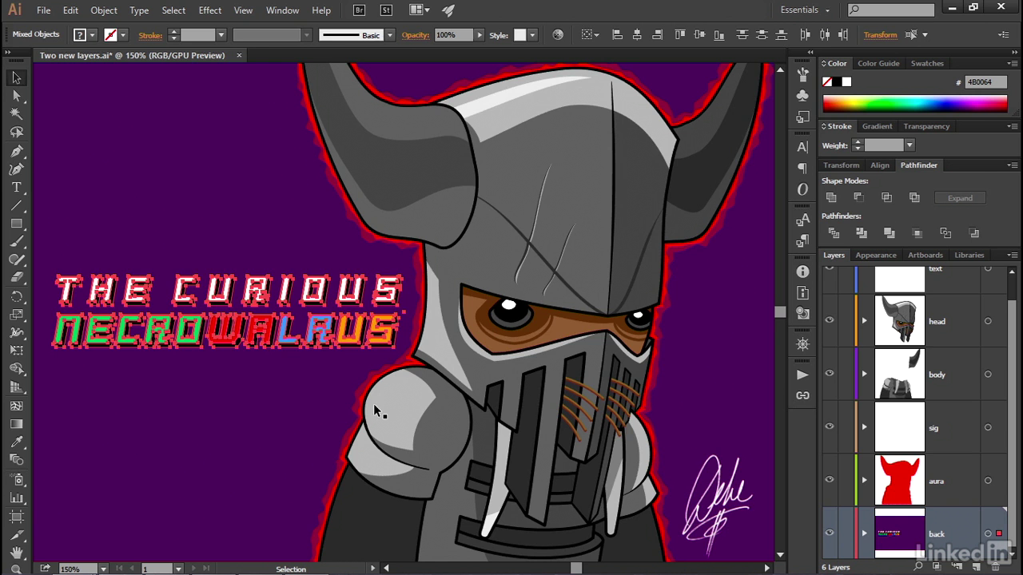
{"action": "key", "text": "ctrl+0"}
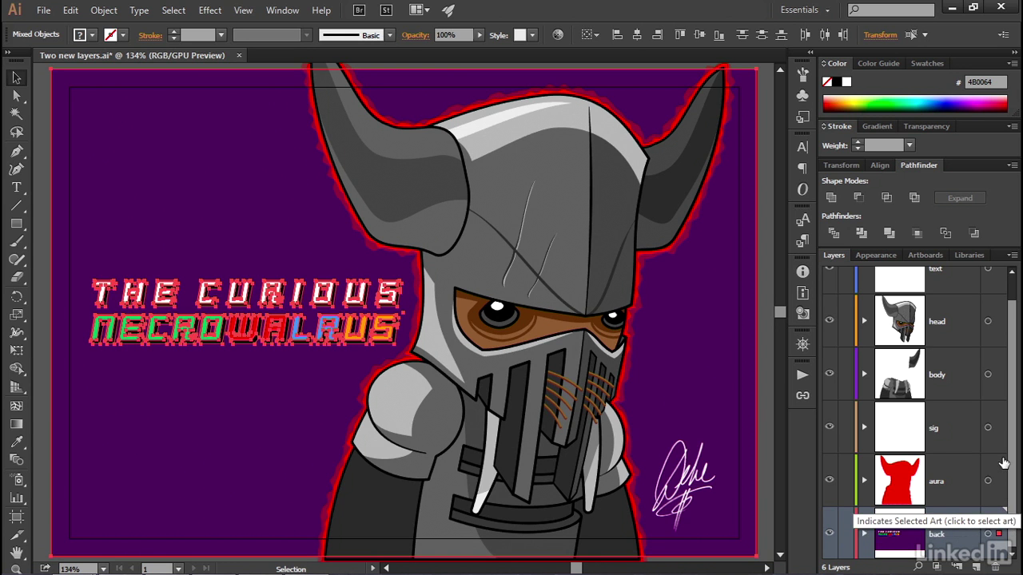
{"action": "left_click", "coordinate": [1004, 463]}
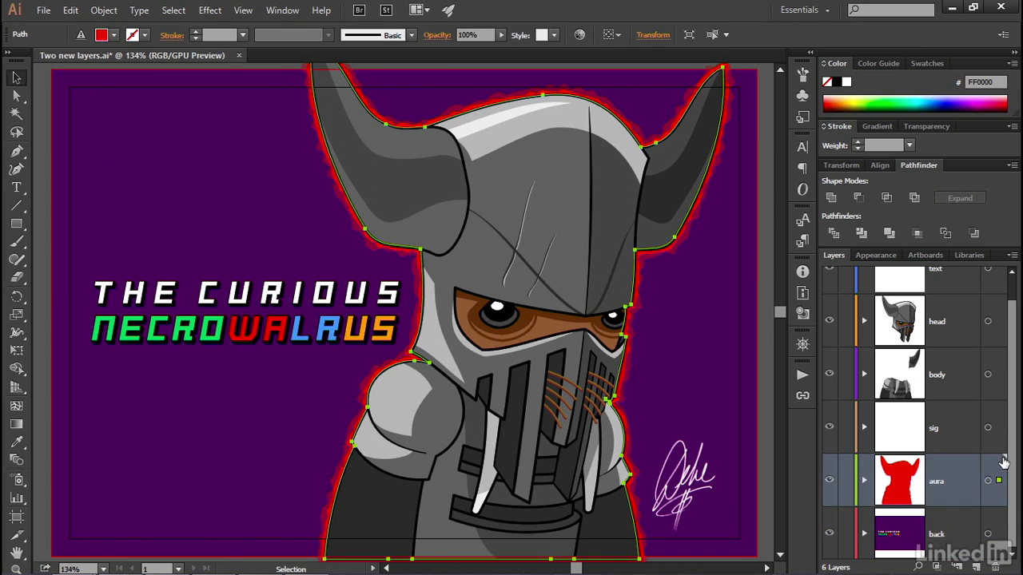
{"action": "left_click", "coordinate": [955, 430], "text": "alt"}
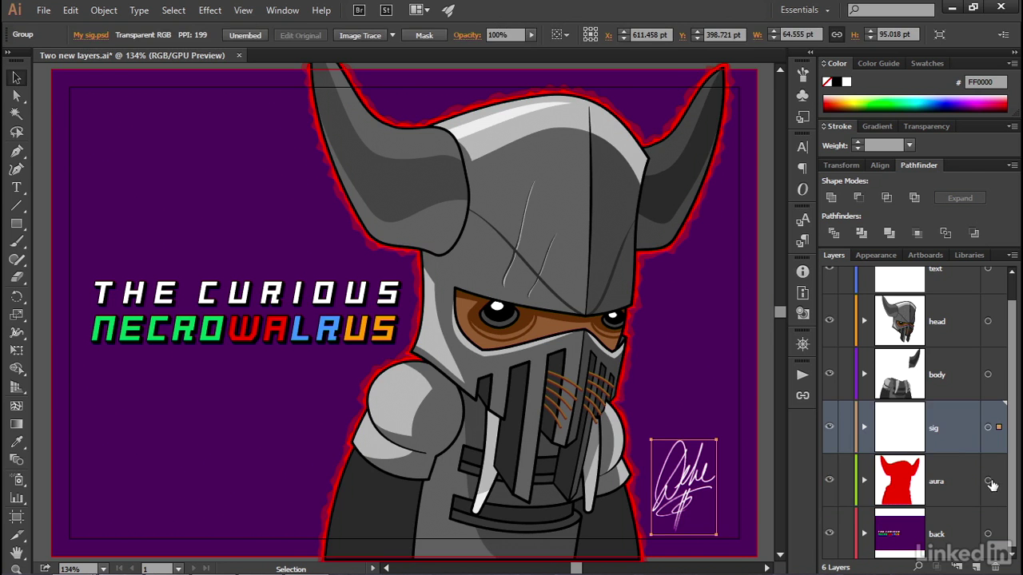
Step: Select everything on the back layer except the purple background, and cut that title lettering
{"action": "left_click", "coordinate": [1004, 515]}
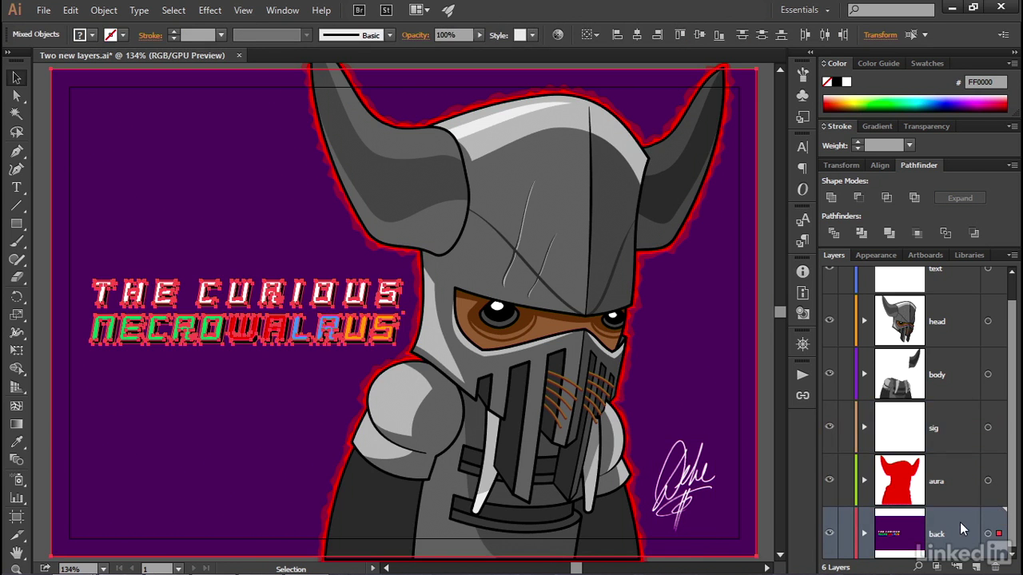
{"action": "left_click", "coordinate": [288, 404], "text": "shift"}
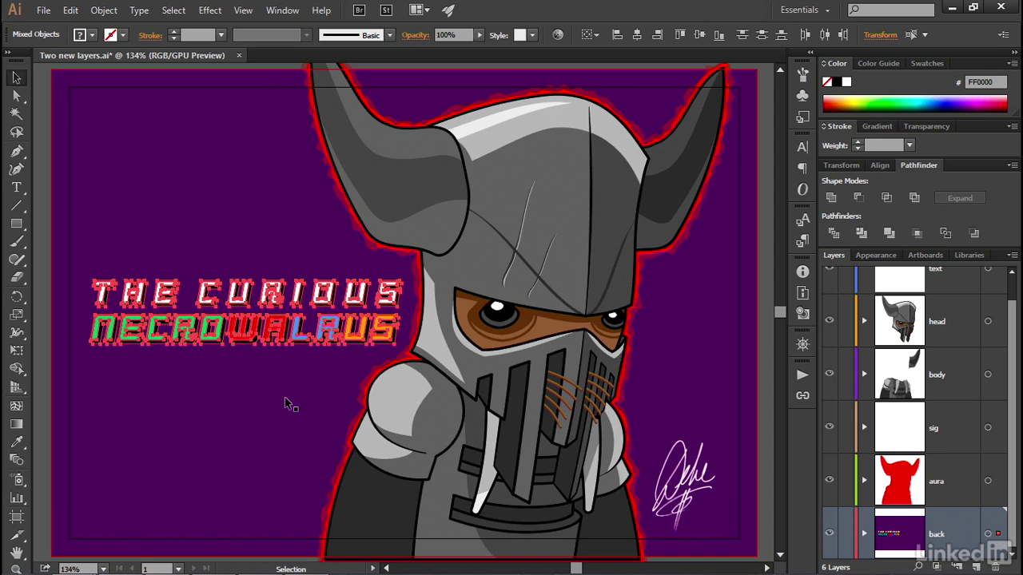
{"action": "left_click", "coordinate": [70, 11]}
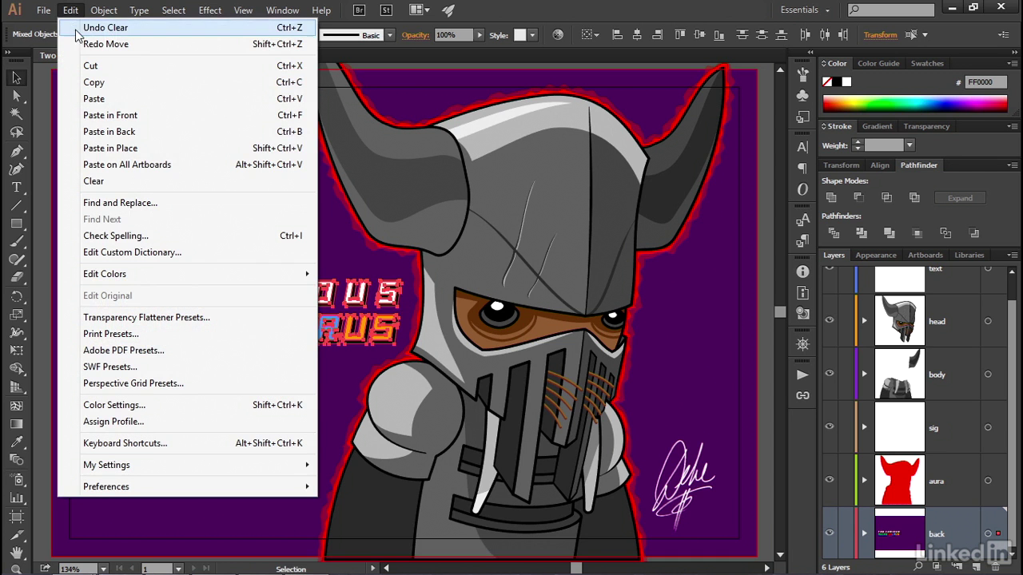
{"action": "left_click", "coordinate": [134, 66]}
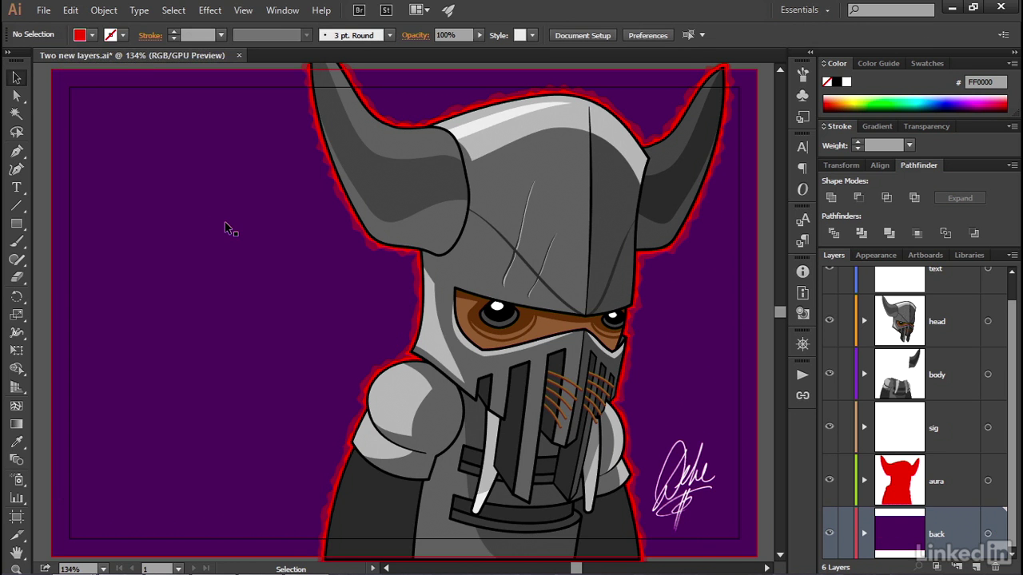
Step: Paste the cut title lettering in place on the text layer with Paste Remembers Layers off, leaving nothing selected
{"action": "key", "text": "ctrl+equal"}
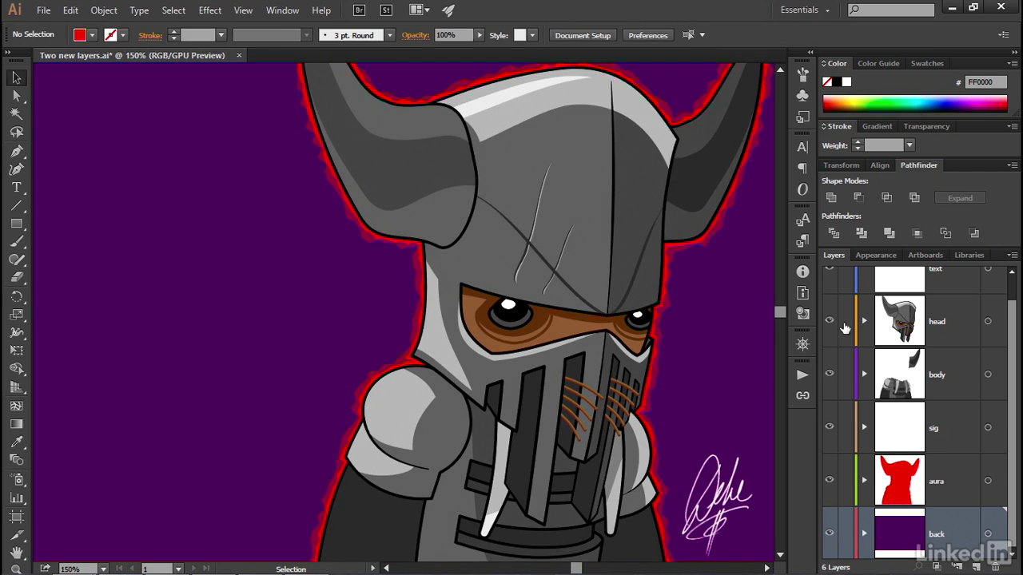
{"action": "scroll", "coordinate": [994, 293], "scroll_direction": "up", "scroll_amount": 2}
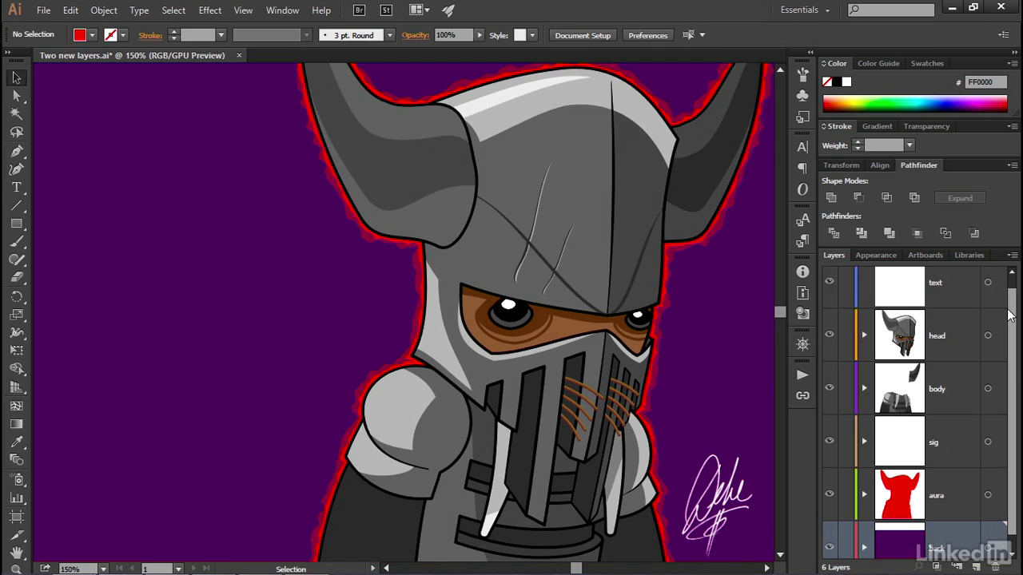
{"action": "left_click", "coordinate": [963, 293]}
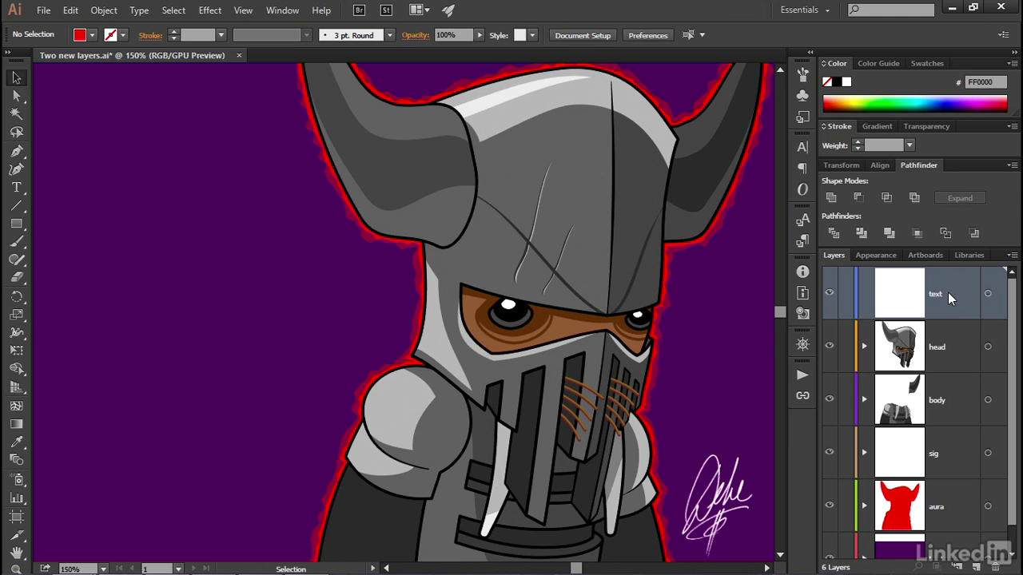
{"action": "left_click", "coordinate": [1011, 256]}
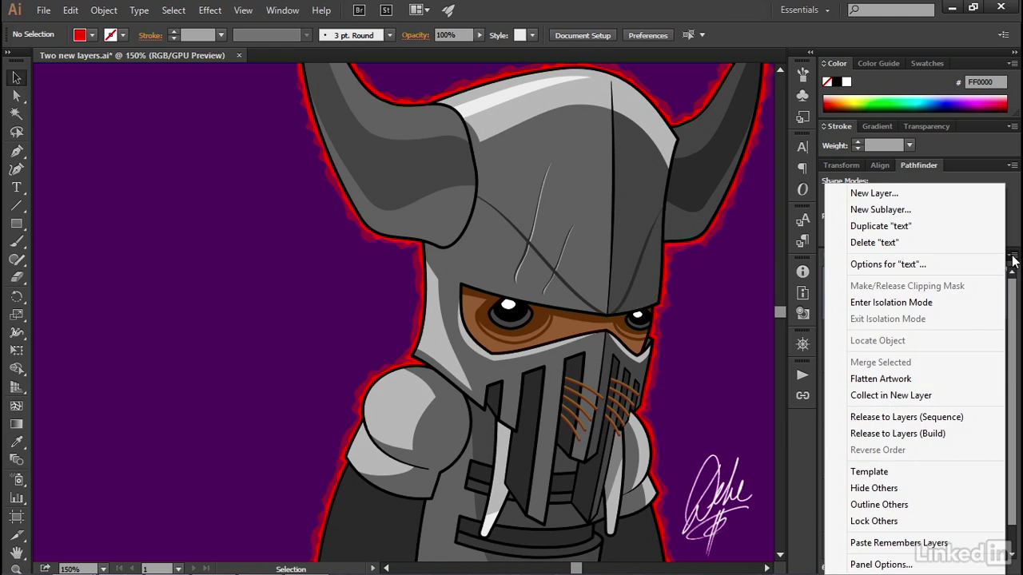
{"action": "left_click", "coordinate": [973, 543]}
{"action": "left_click", "coordinate": [70, 10]}
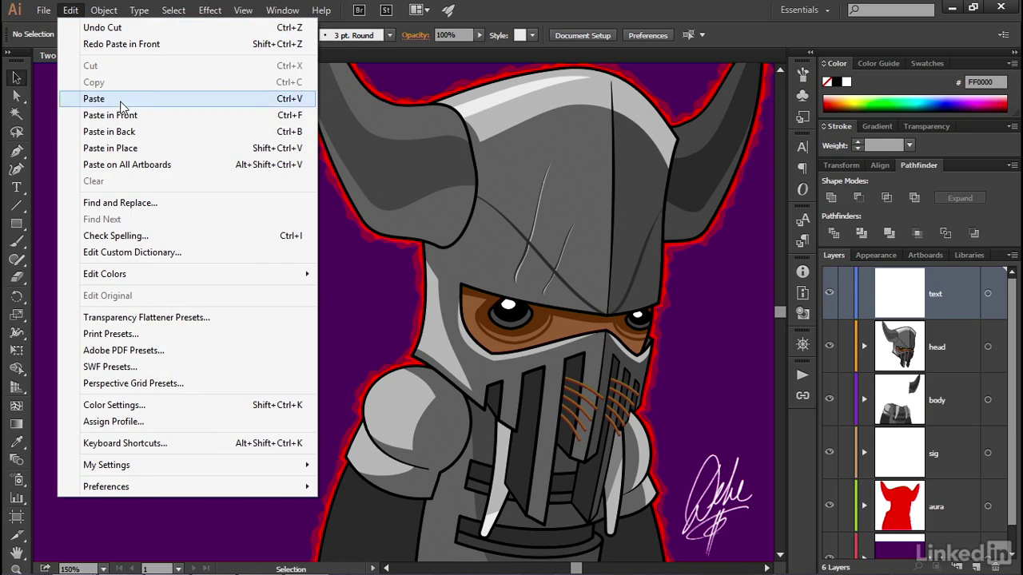
{"action": "left_click", "coordinate": [159, 148]}
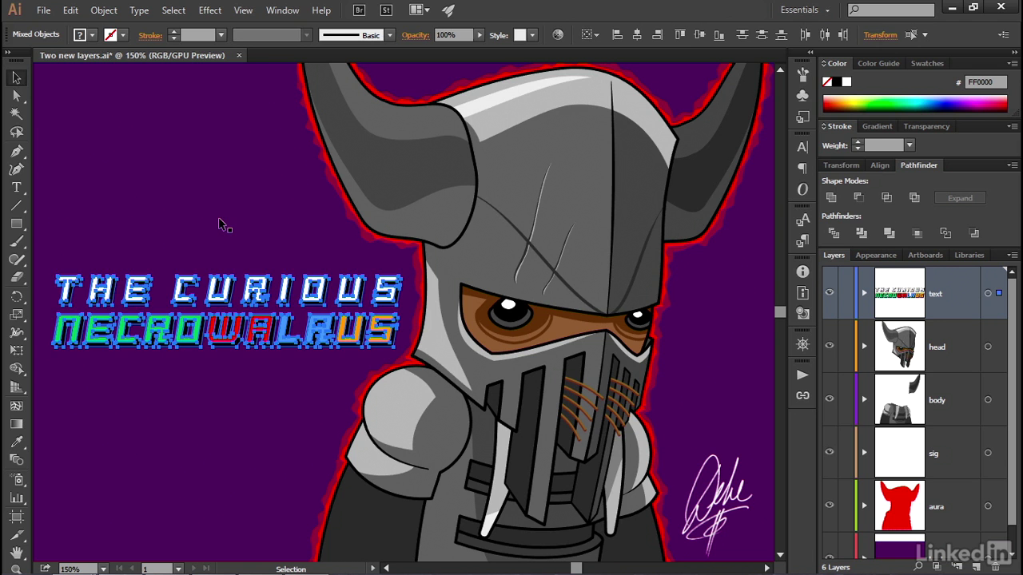
{"action": "key", "text": "ctrl+shift+a"}
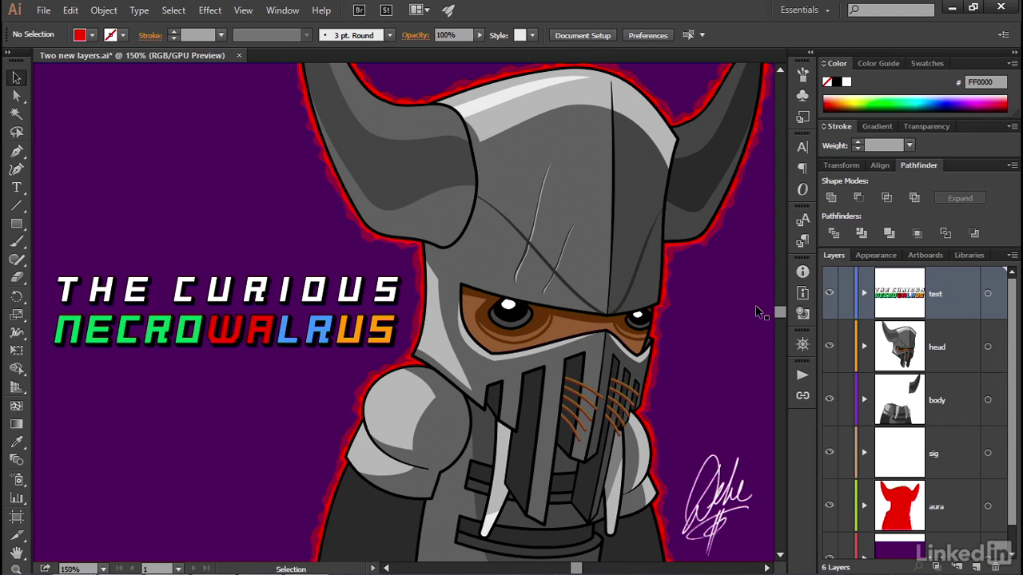
Step: Try reassigning the right-hand horn from the body layer to the head layer, and undo the change
{"action": "left_click", "coordinate": [666, 245]}
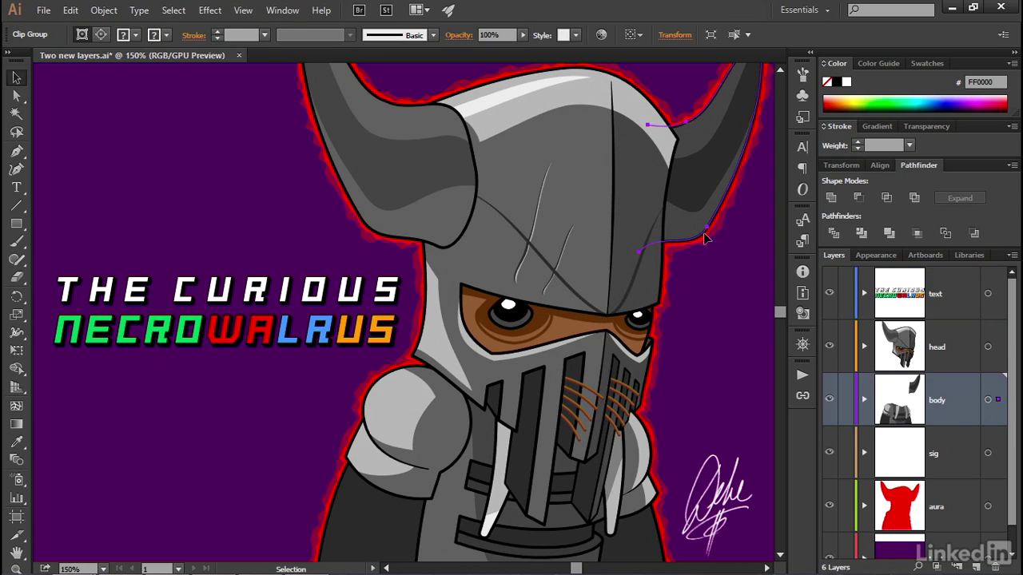
{"action": "left_click_drag", "start_coordinate": [995, 397], "coordinate": [999, 348]}
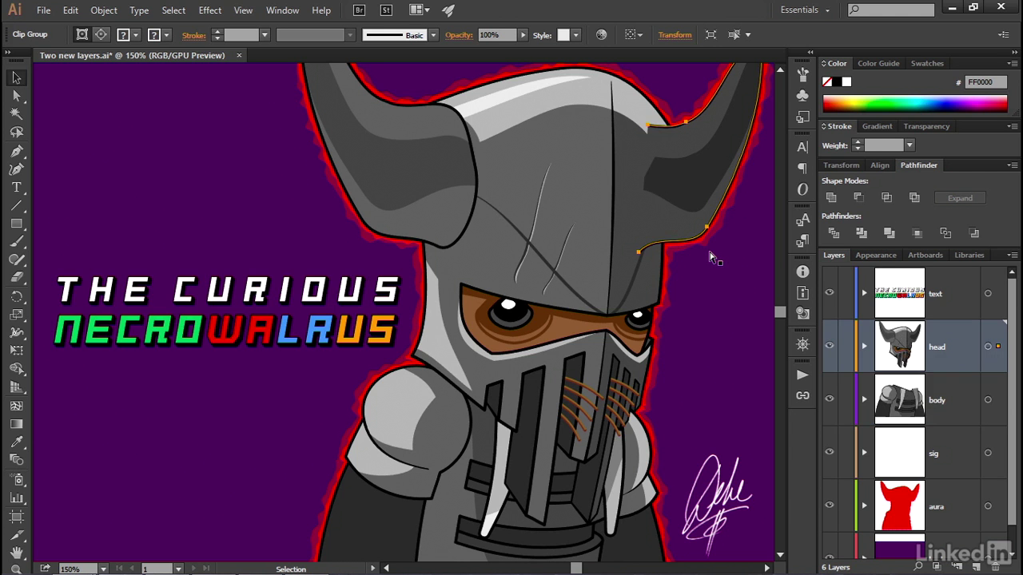
{"action": "key", "text": "ctrl+z"}
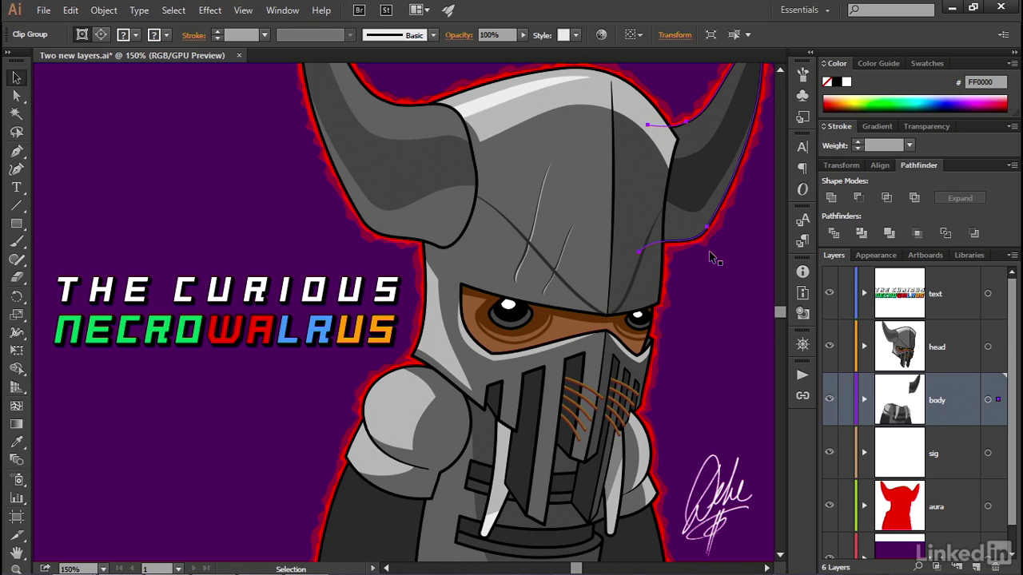
Step: Cut the right-hand horn from the body layer and paste it in back of the helmet on the head layer
{"action": "left_click", "coordinate": [714, 257]}
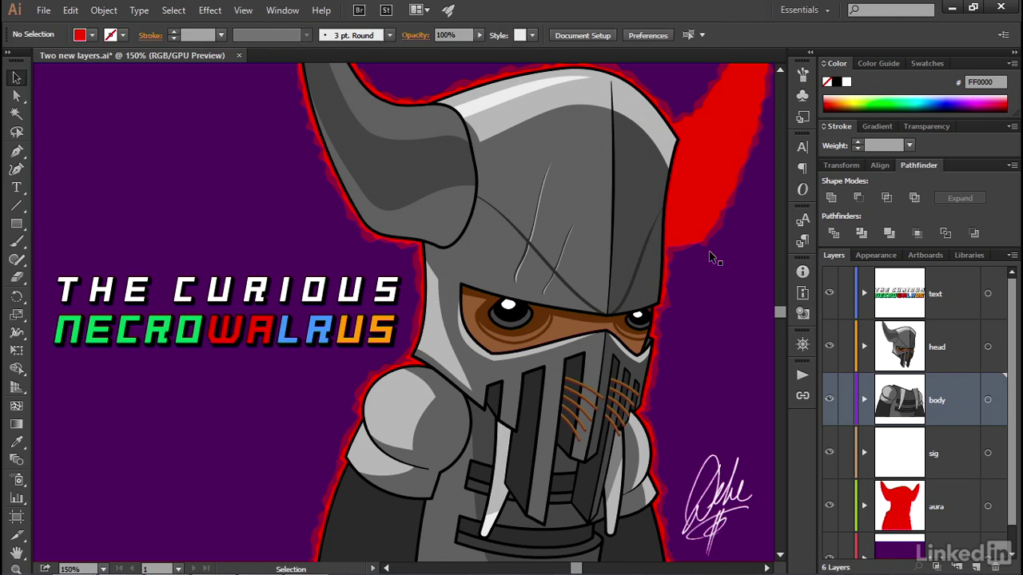
{"action": "left_click", "coordinate": [646, 138]}
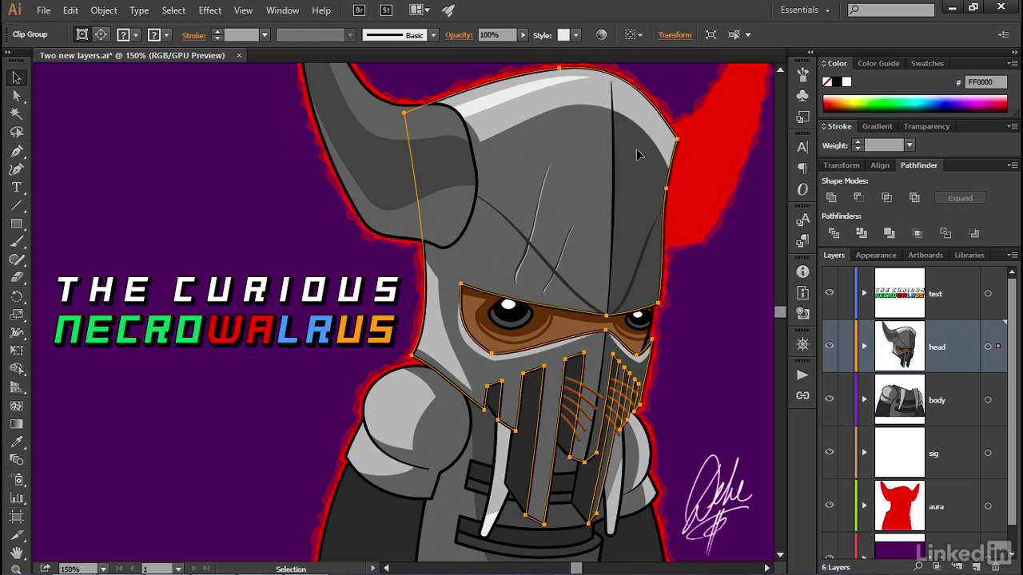
{"action": "left_click", "coordinate": [74, 13]}
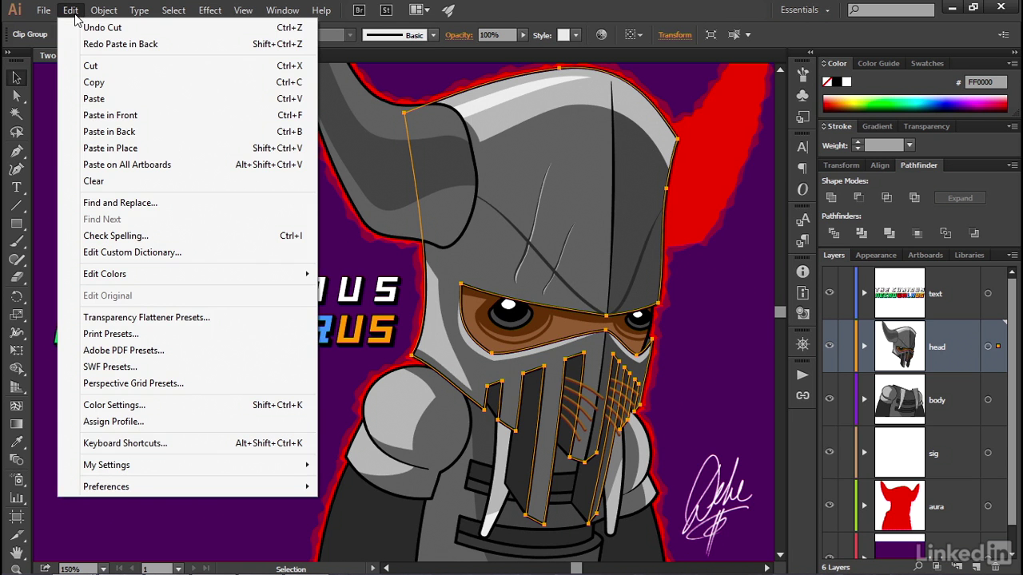
{"action": "left_click", "coordinate": [167, 132]}
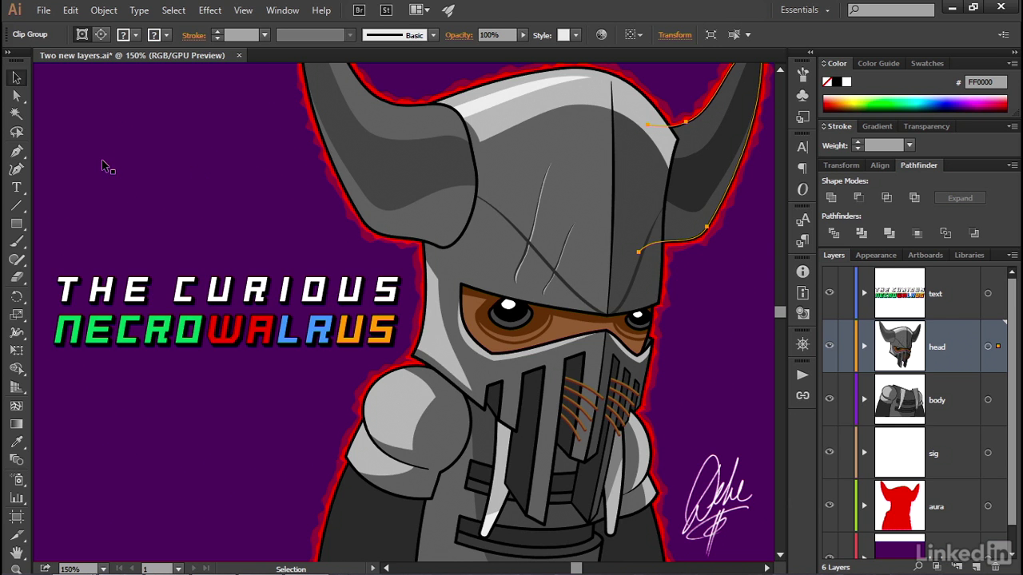
Step: Select all artwork on the head and body layers together to check which pieces belong to each
{"action": "left_click", "coordinate": [1002, 329]}
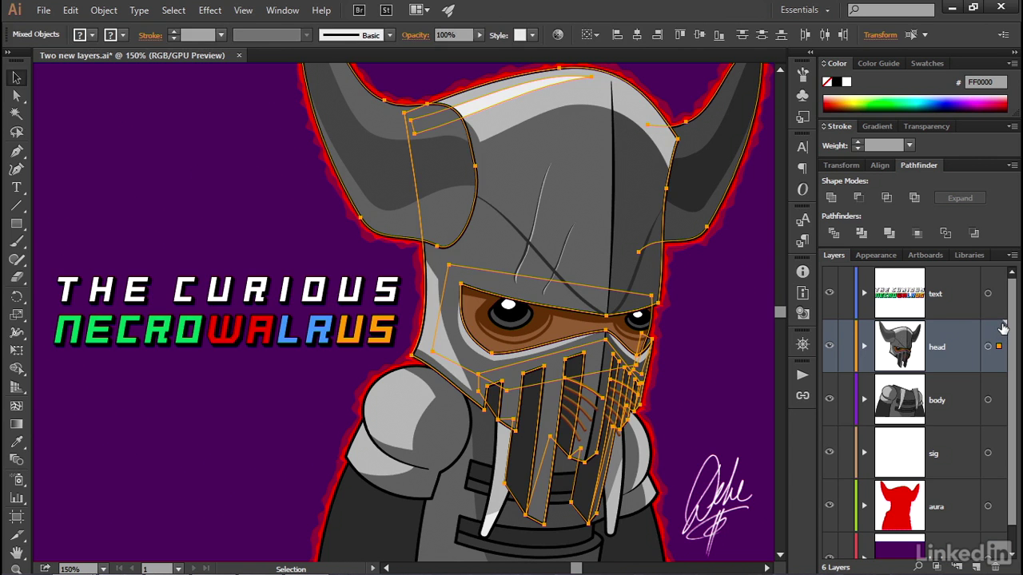
{"action": "left_click", "coordinate": [1003, 382], "text": "shift"}
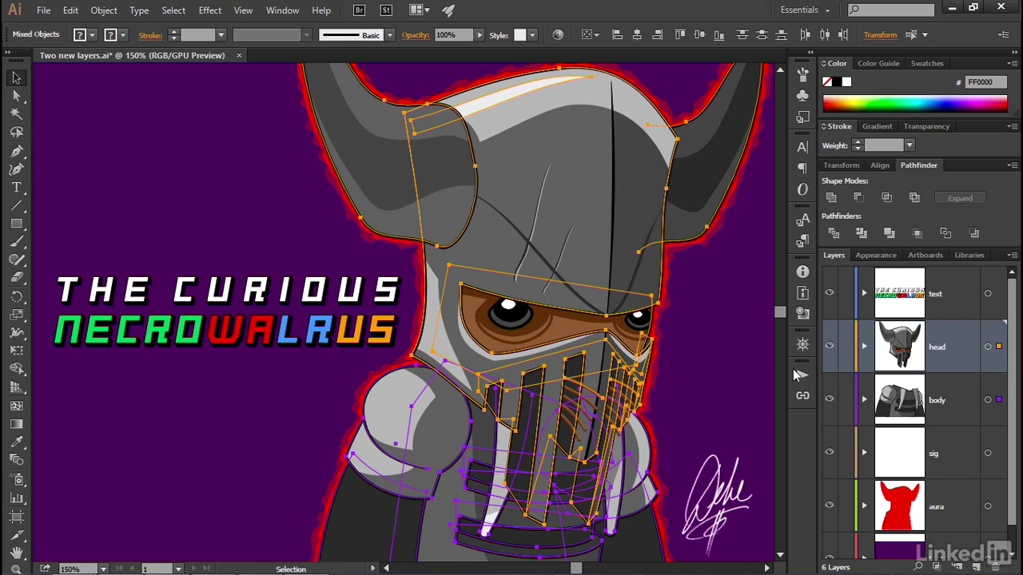
Step: Copy the selected head and body artwork and create a new document with an 18 pt bleed on all sides
{"action": "left_click", "coordinate": [72, 11]}
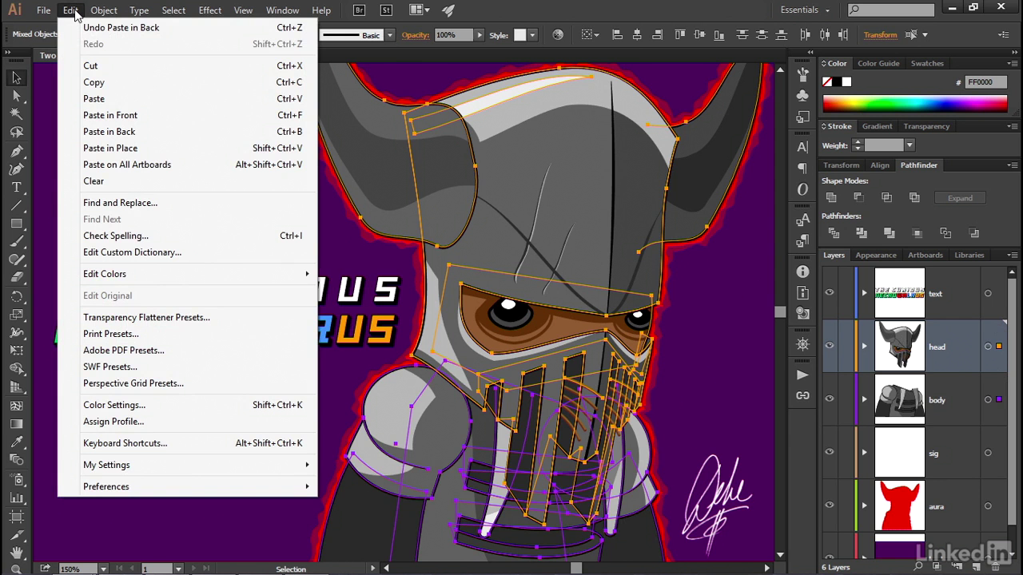
{"action": "left_click", "coordinate": [119, 85]}
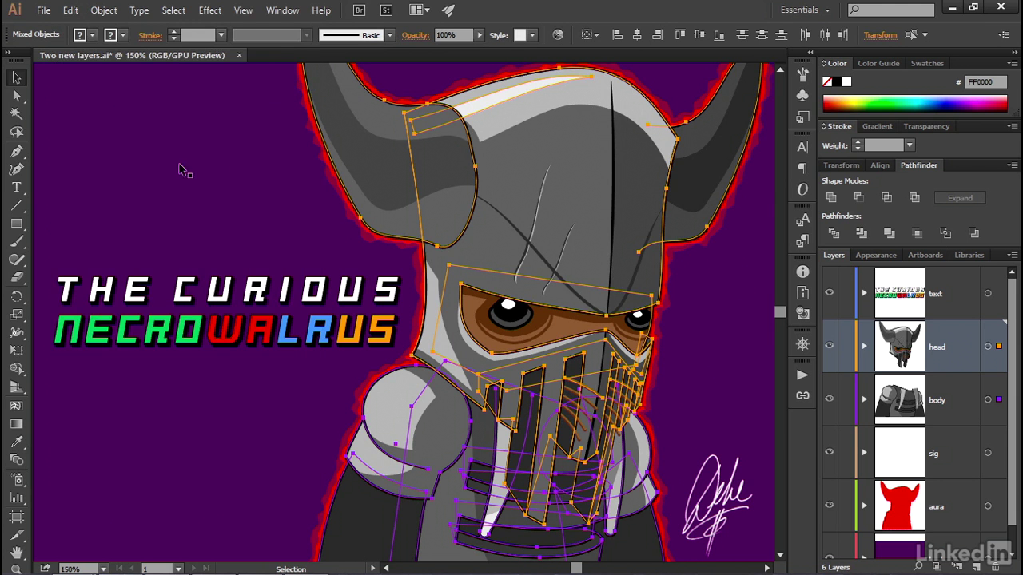
{"action": "left_click", "coordinate": [44, 9]}
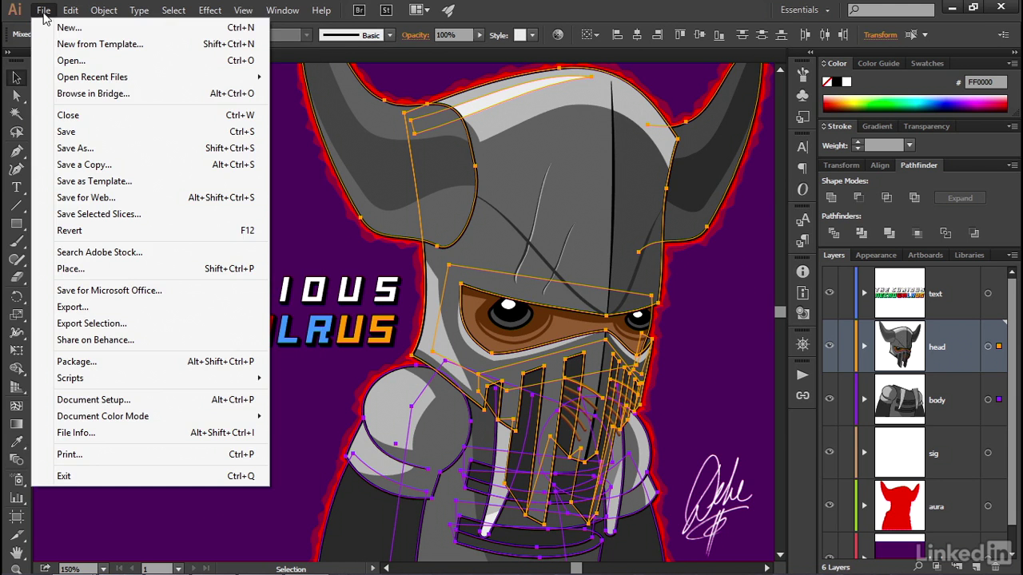
{"action": "left_click", "coordinate": [92, 29]}
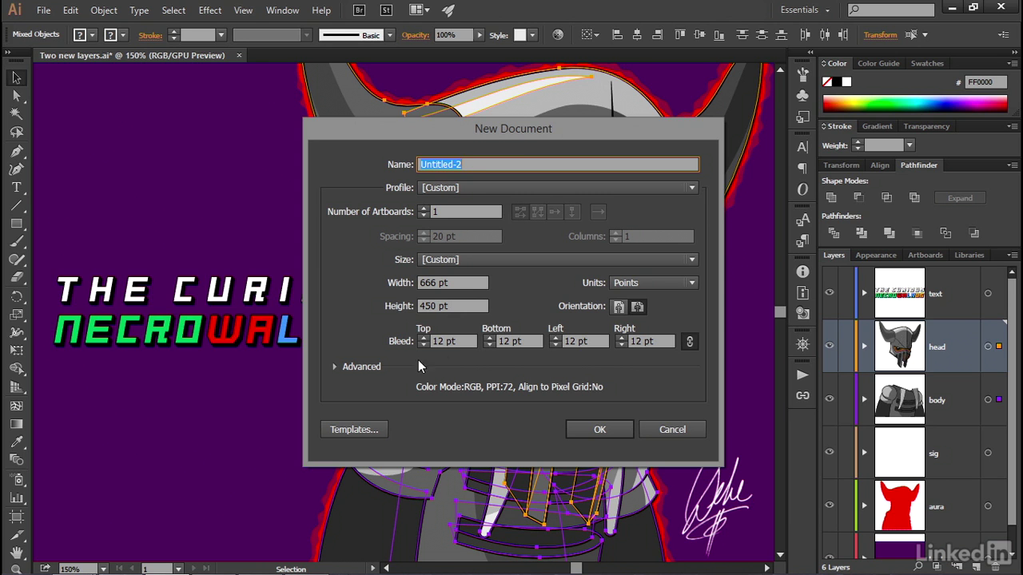
{"action": "left_click", "coordinate": [441, 341]}
{"action": "key", "text": "Delete"}
{"action": "type", "text": "8"}
{"action": "key", "text": "Tab"}
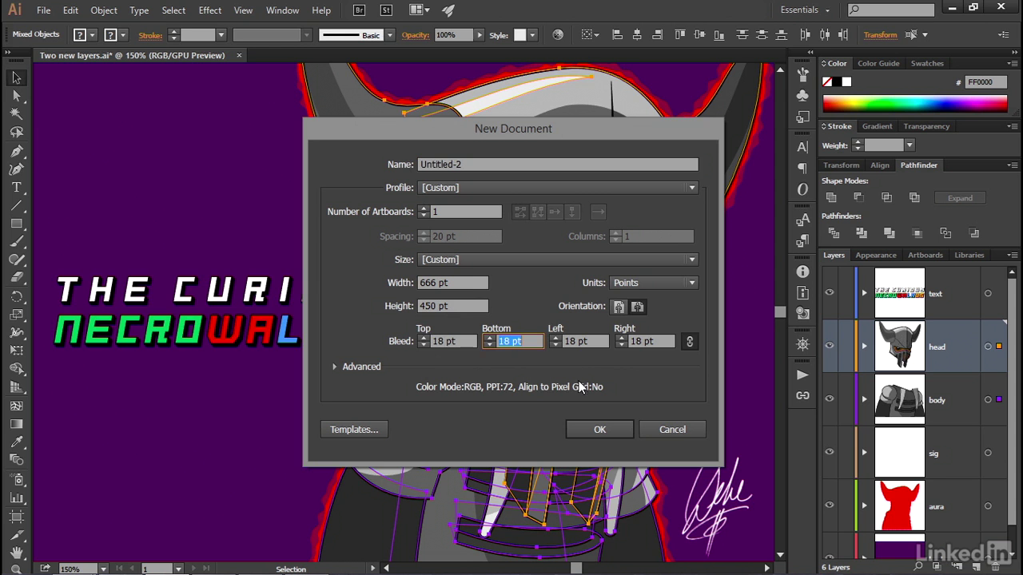
{"action": "left_click", "coordinate": [587, 430]}
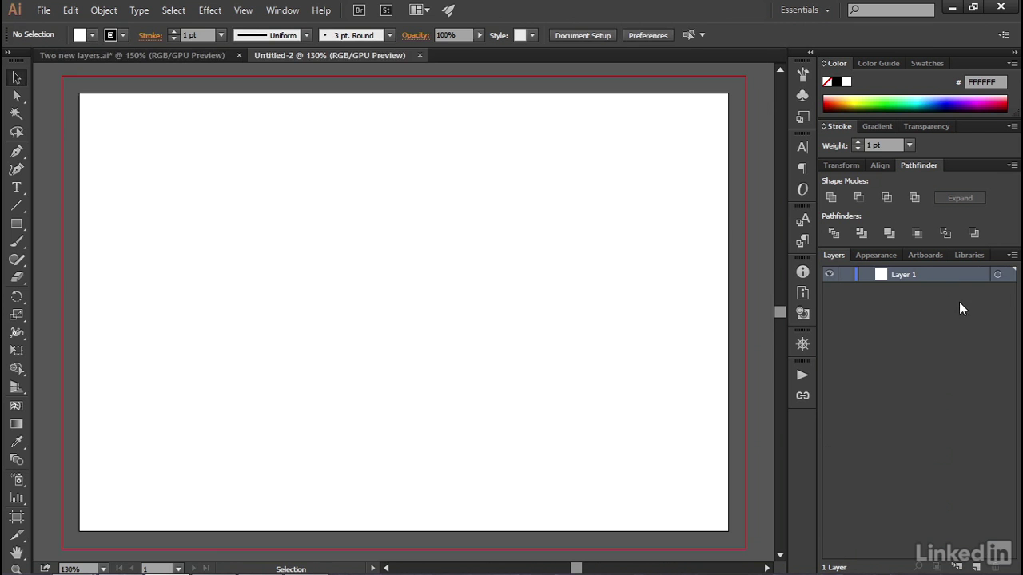
Step: Set the row size of the layer list to 70 pixels
{"action": "left_click", "coordinate": [1012, 256]}
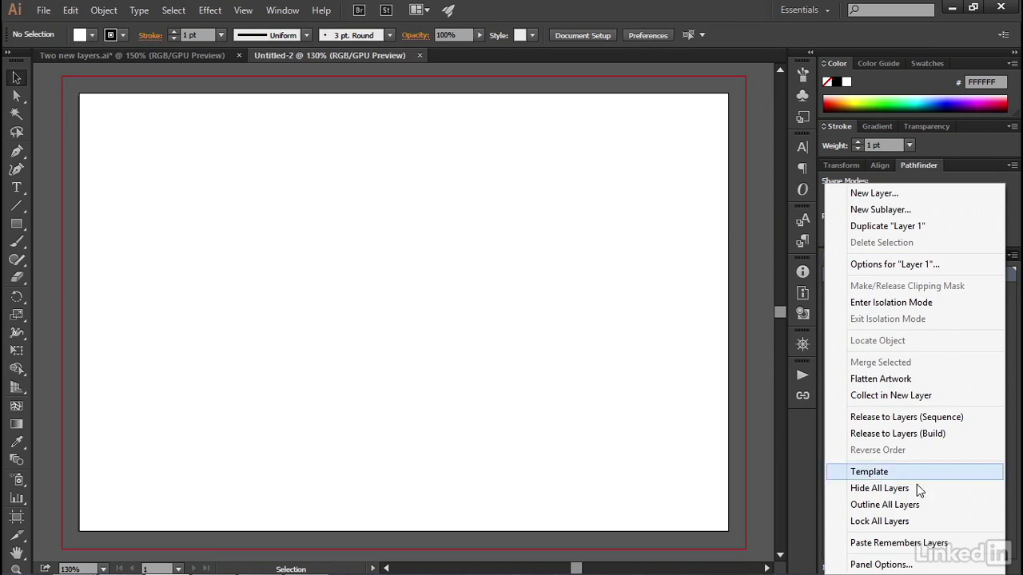
{"action": "left_click", "coordinate": [940, 566]}
{"action": "left_click", "coordinate": [446, 264]}
{"action": "double_click", "coordinate": [471, 262]}
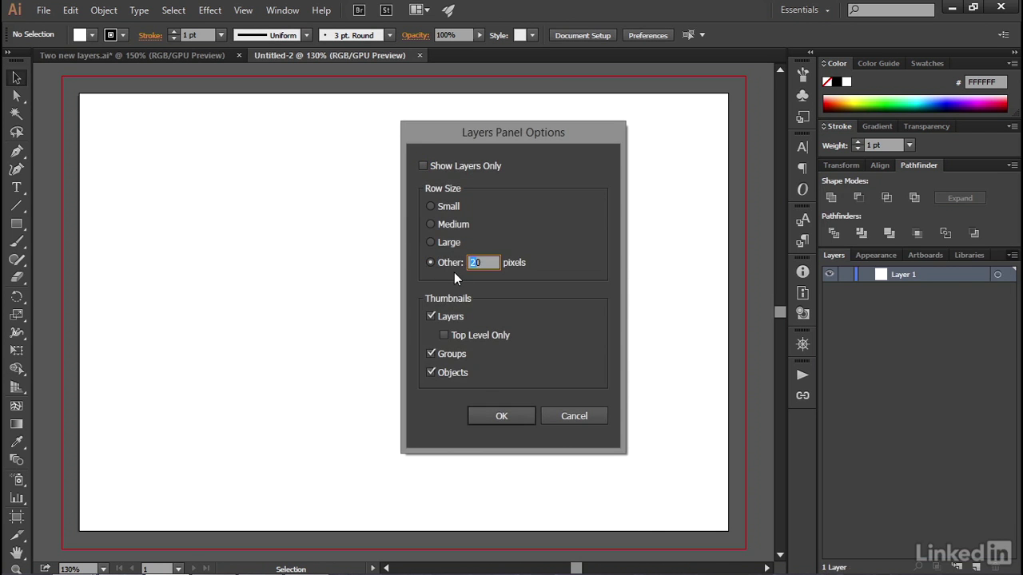
{"action": "type", "text": "70"}
{"action": "key", "text": "Return"}
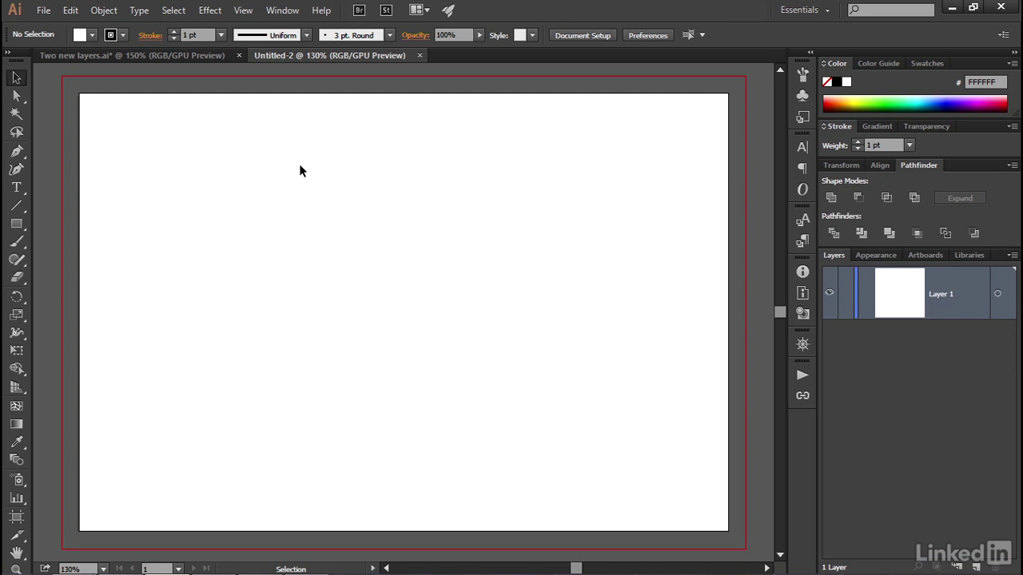
Step: Try pasting the copied head and body artwork onto Layer 1, and delete the pasted artwork
{"action": "key", "text": "ctrl+v"}
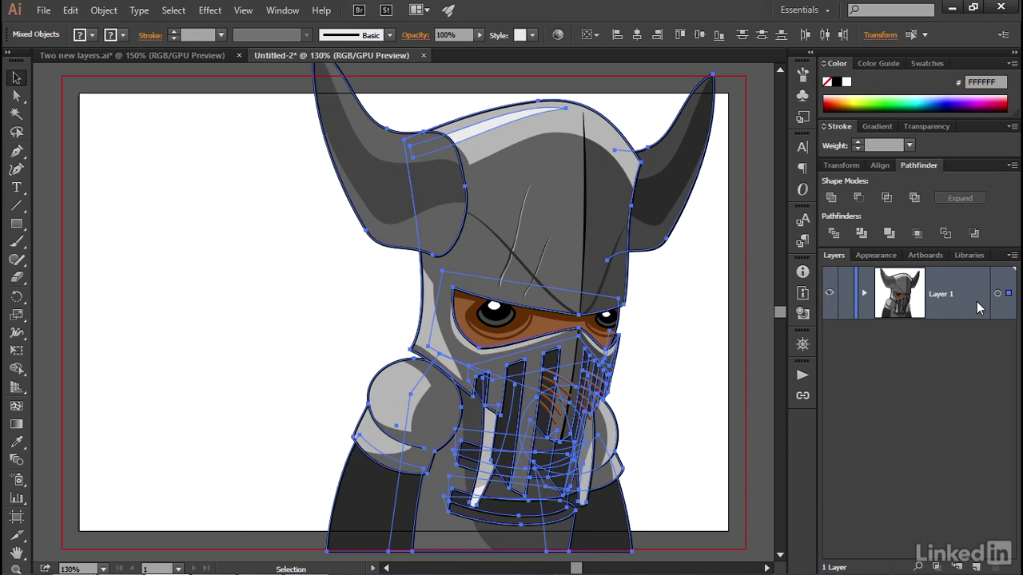
{"action": "key", "text": "Delete"}
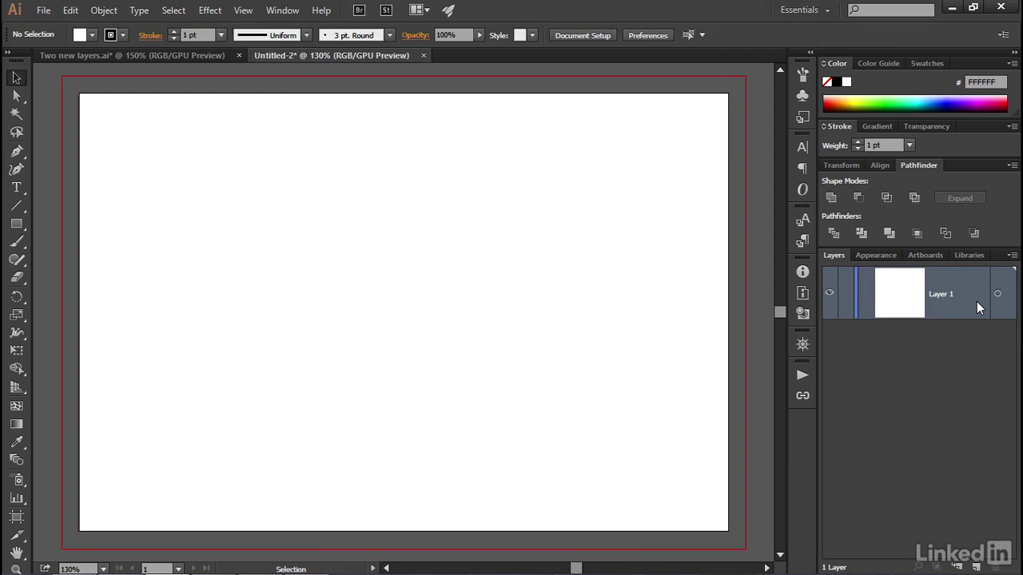
Step: Turn on Paste Remembers Layers and paste the copied artwork with its original head and body layers
{"action": "left_click", "coordinate": [1012, 256]}
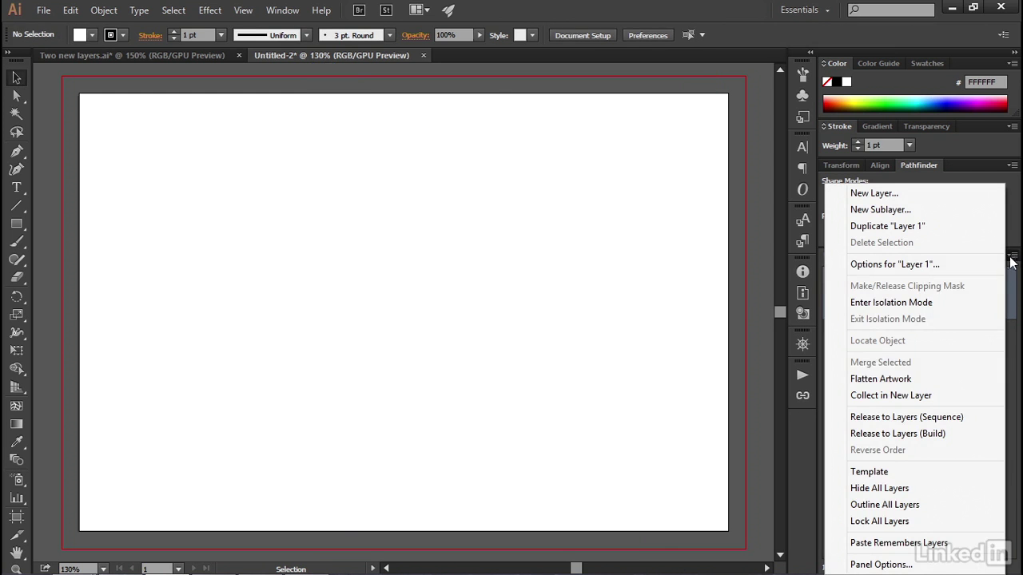
{"action": "left_click", "coordinate": [990, 543]}
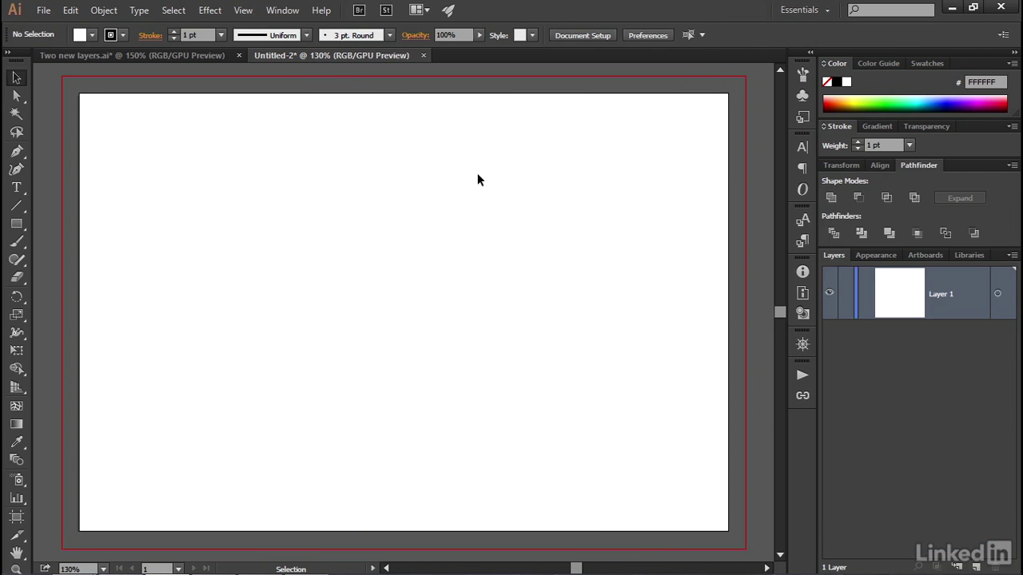
{"action": "key", "text": "ctrl+v"}
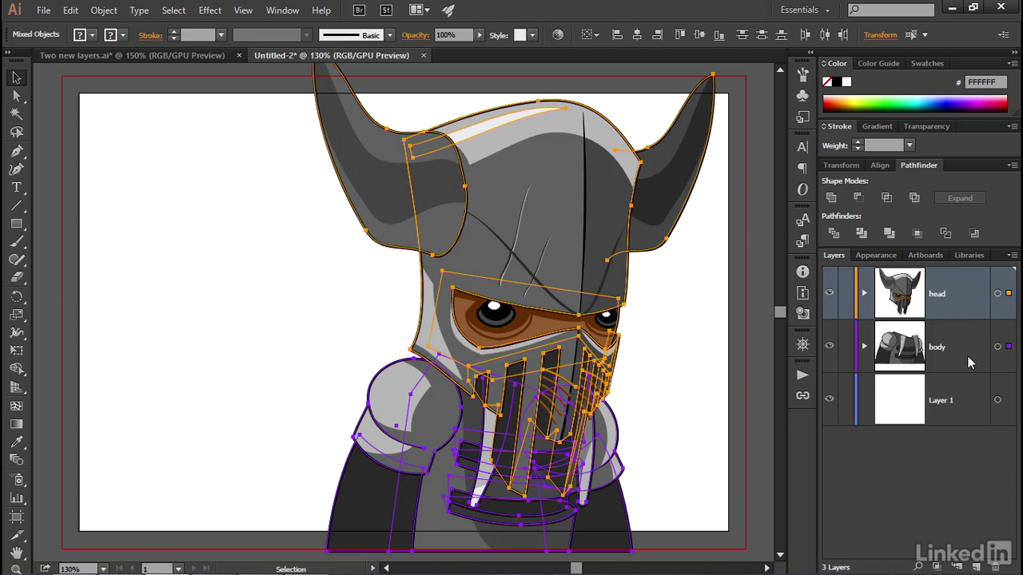
Step: Delete the empty Layer 1 from the new document
{"action": "left_click", "coordinate": [960, 409]}
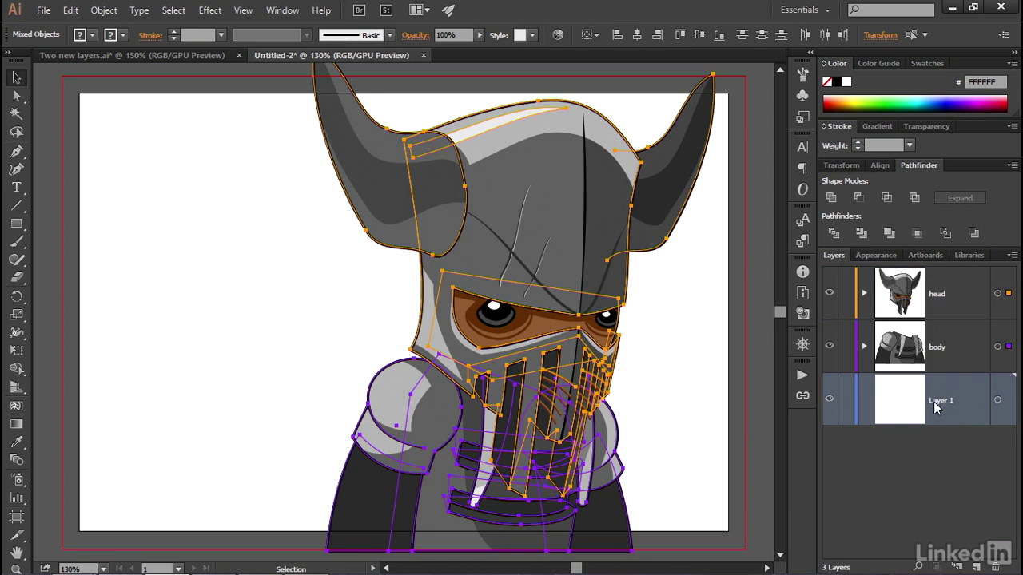
{"action": "left_click", "coordinate": [997, 568]}
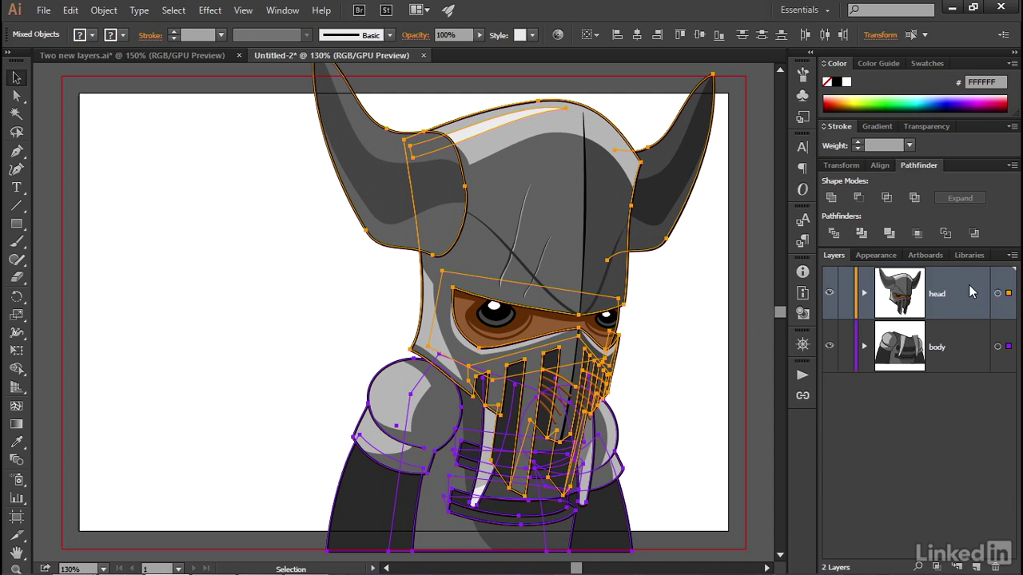
Step: Try deleting the head layer, and decline the deletion of its artwork
{"action": "left_click", "coordinate": [997, 567]}
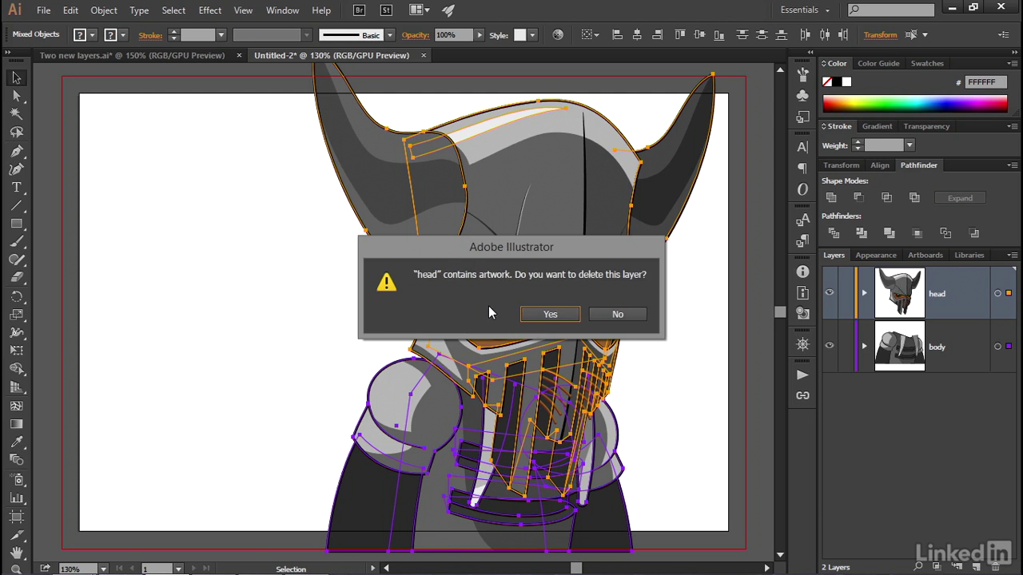
{"action": "left_click", "coordinate": [610, 318]}
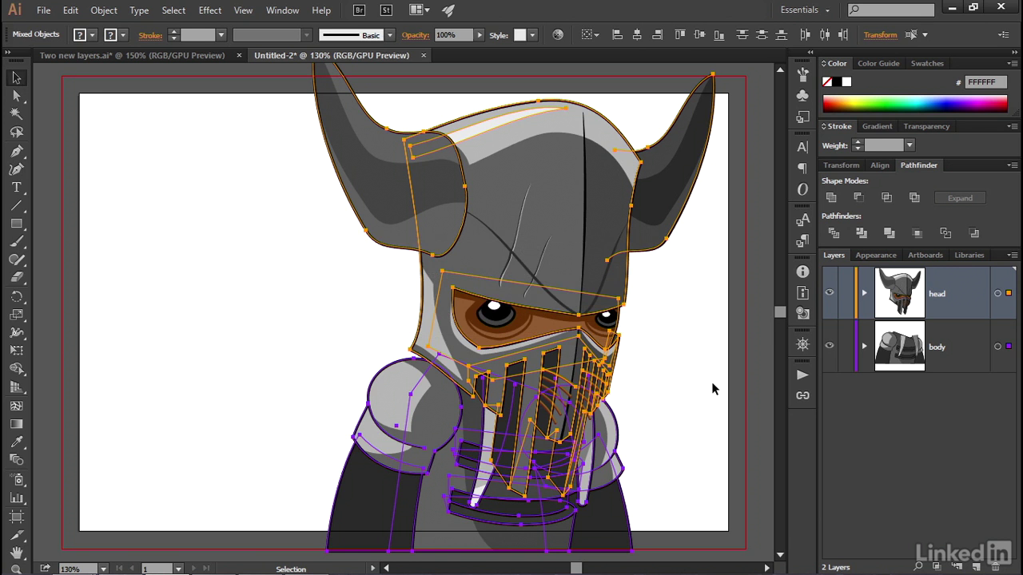
Step: Deselect the pasted artwork and view the character at 150% with the Direct Selection tool active
{"action": "left_click", "coordinate": [736, 388]}
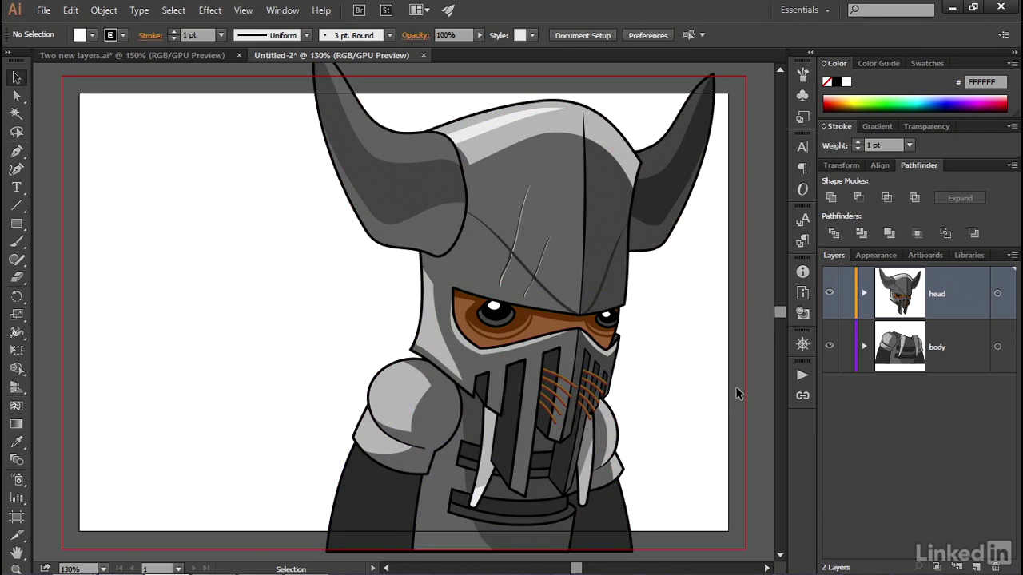
{"action": "key", "text": "a"}
{"action": "key", "text": "ctrl+plus"}
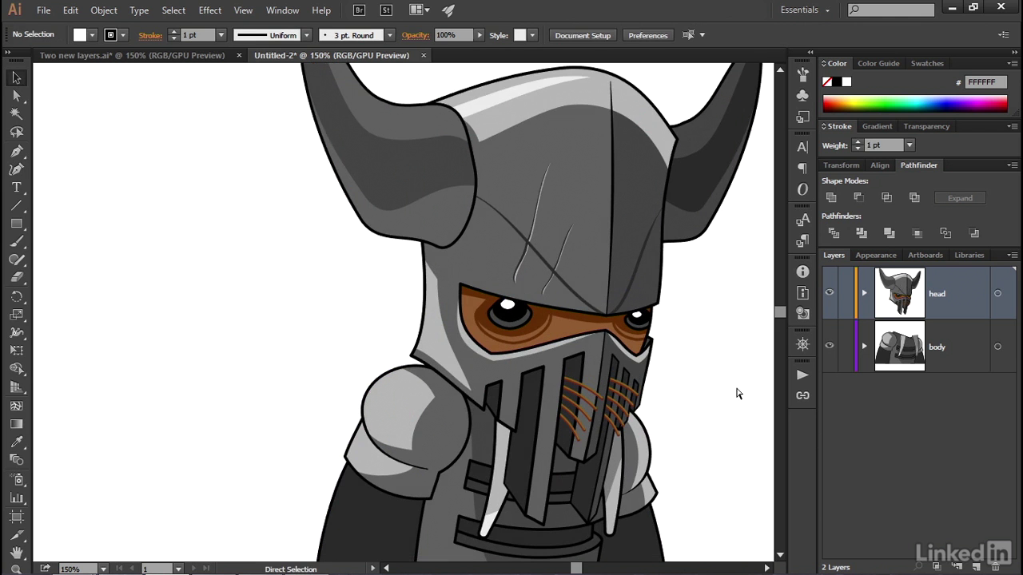